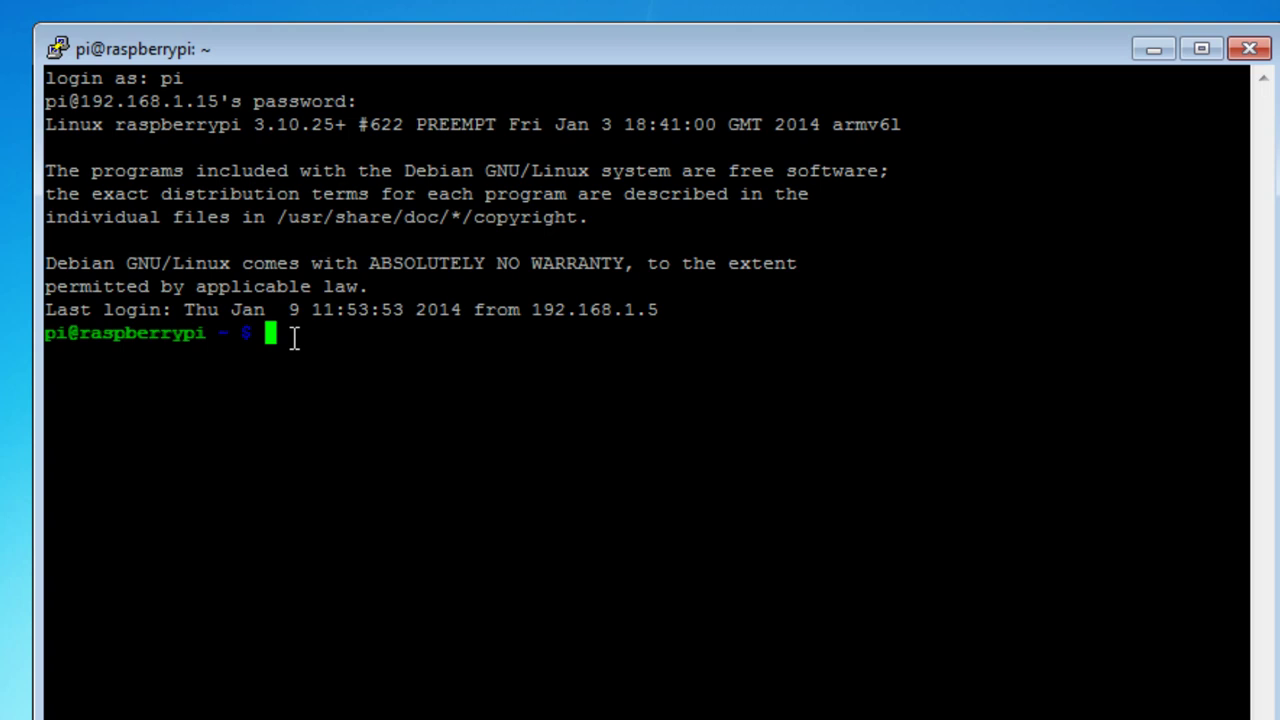
Step: Install the xrdp package on the Pi with sudo apt-get install xrdp
text(sudo apt-get ins)
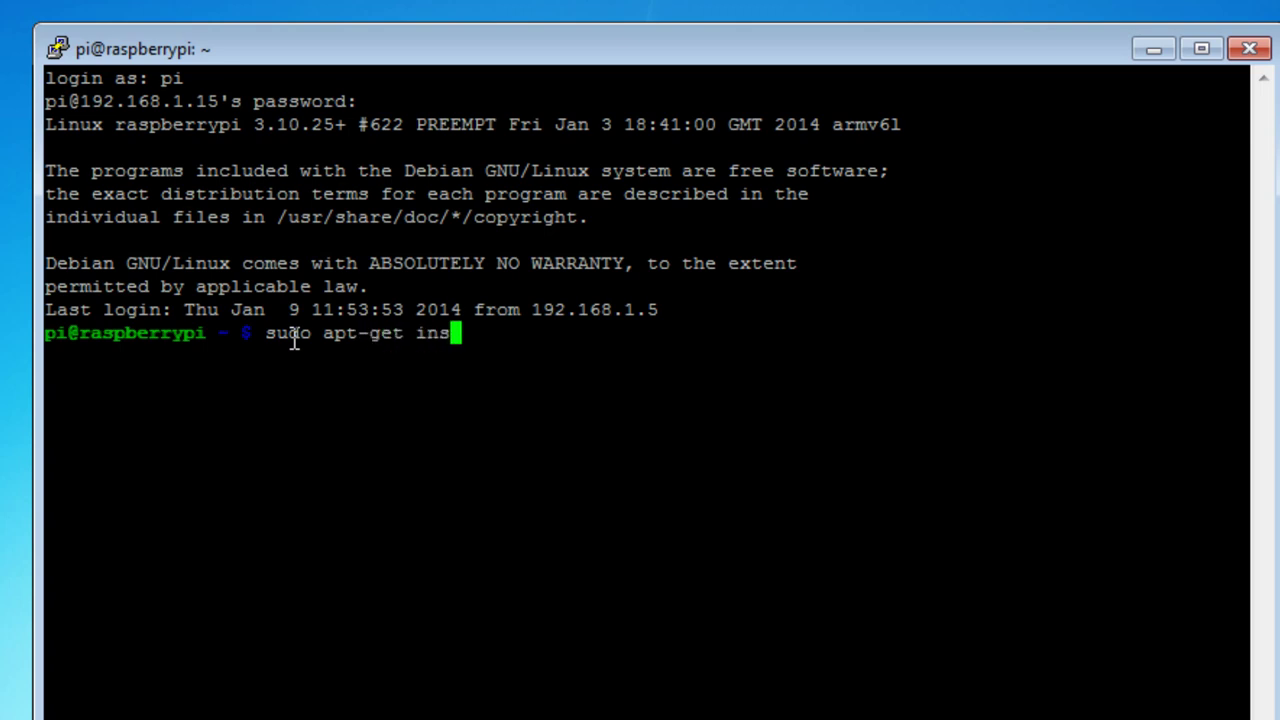
text(tall )
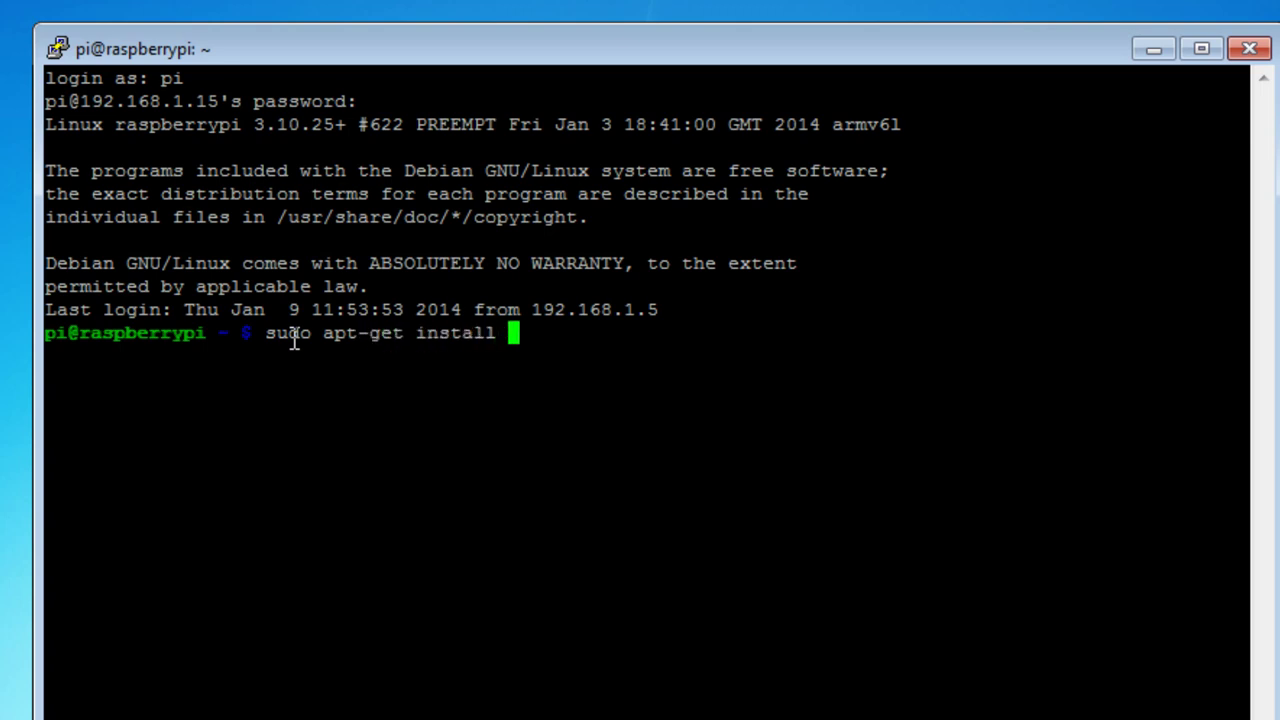
text(xrdp)
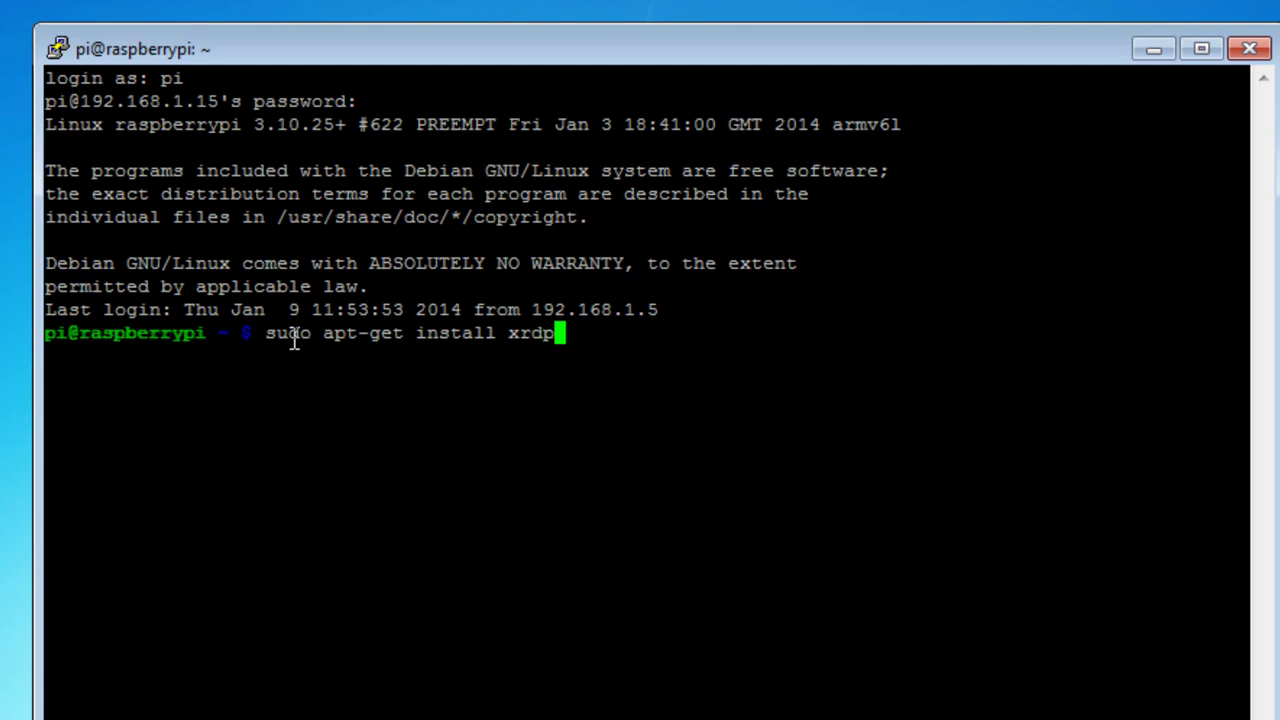
key(Return)
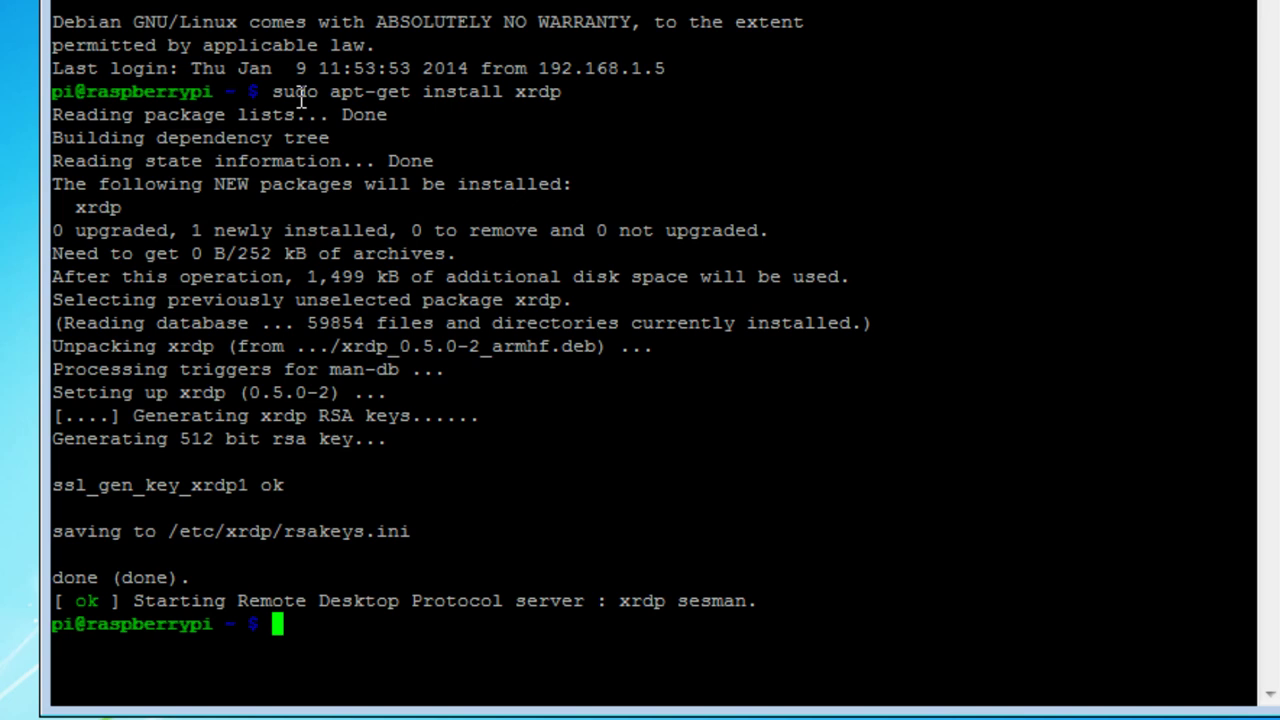
Step: Stop the xrdp service, then start it again, using sudo service xrdp stop and start
text(sudo )
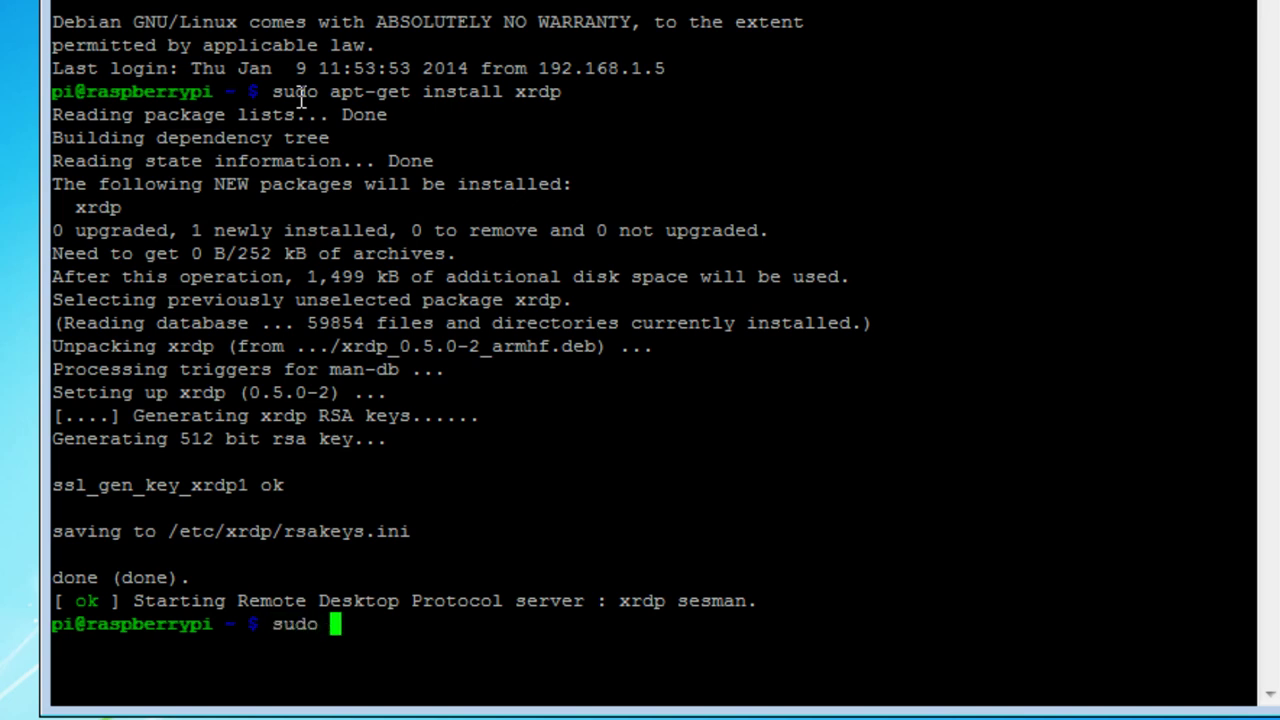
text(service)
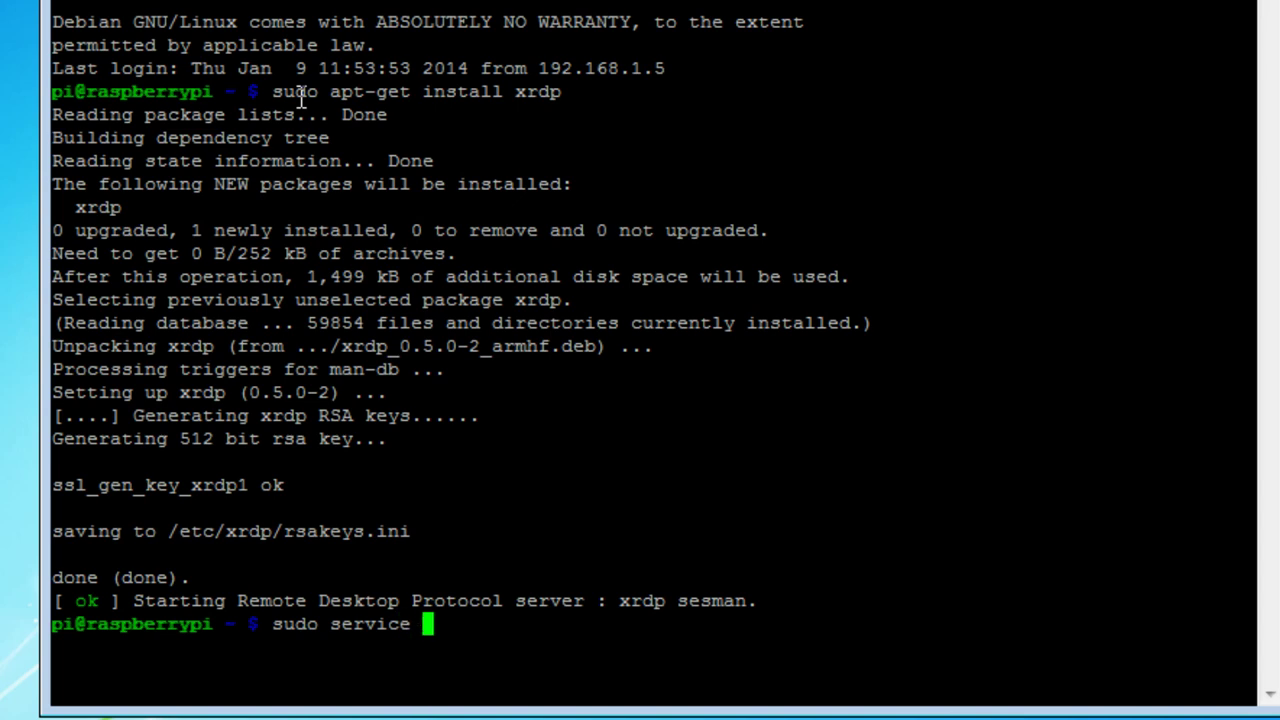
text(xrdp sto)
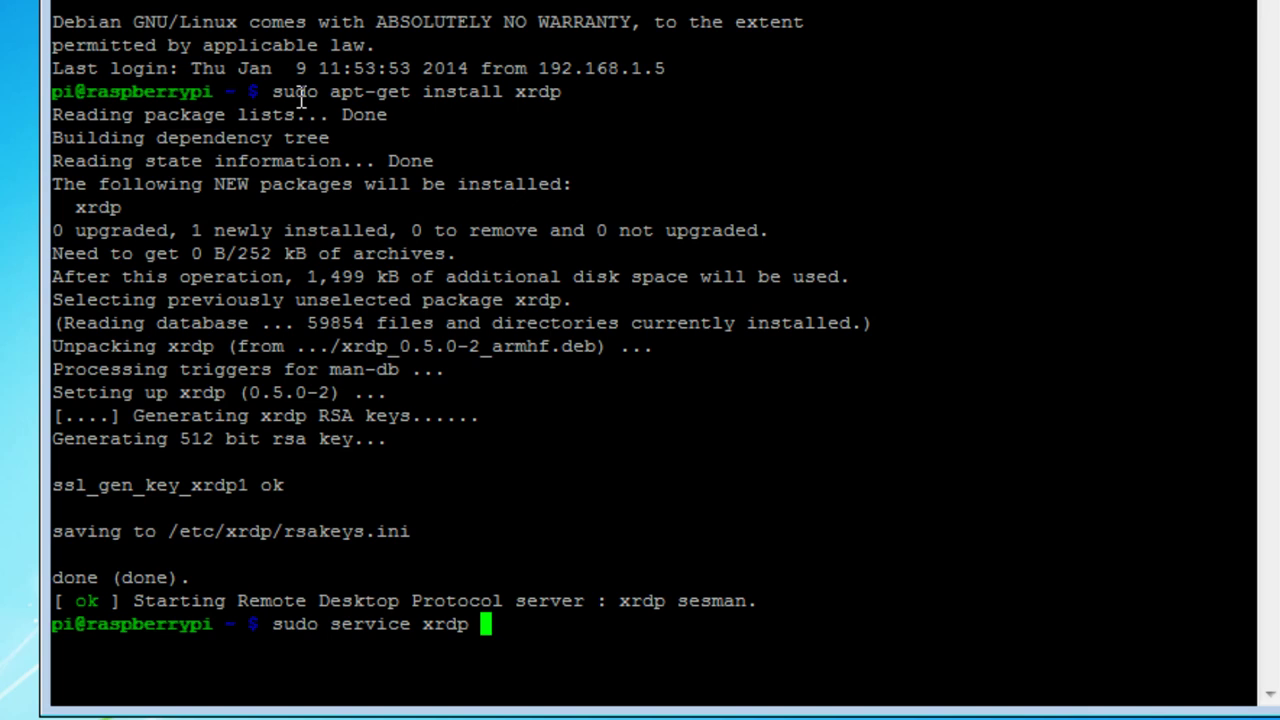
text(p)
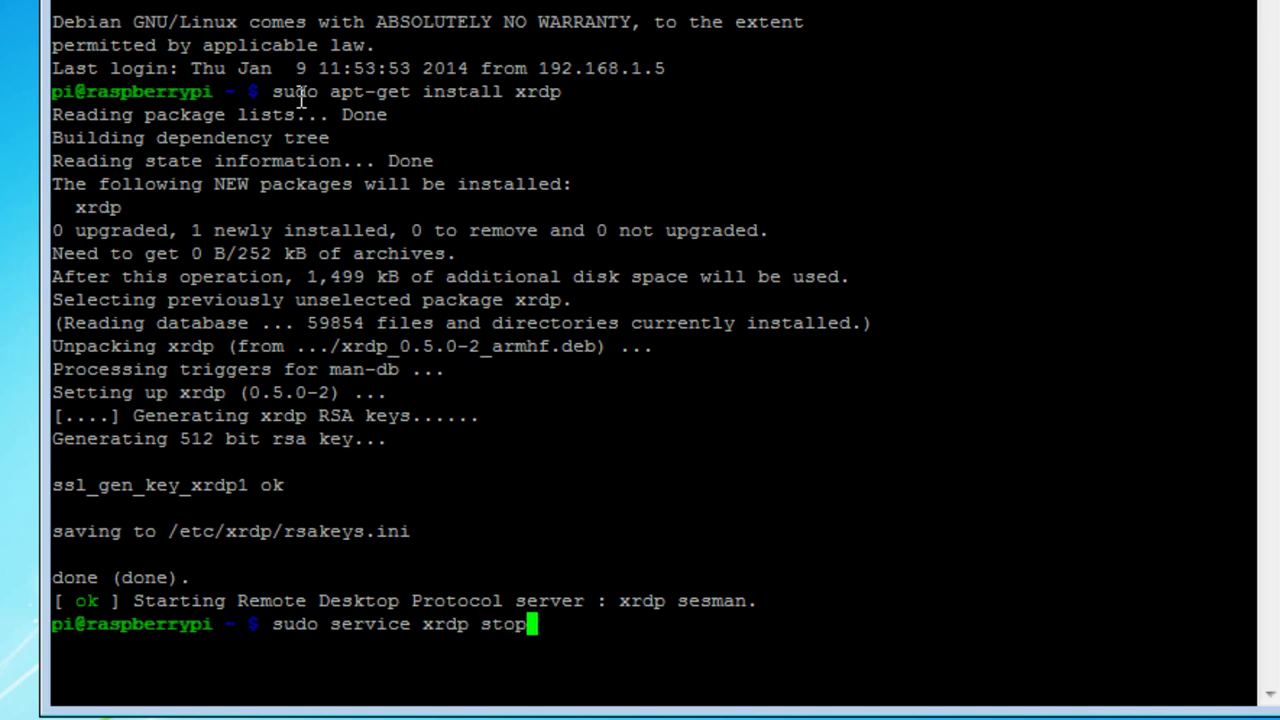
key(Return)
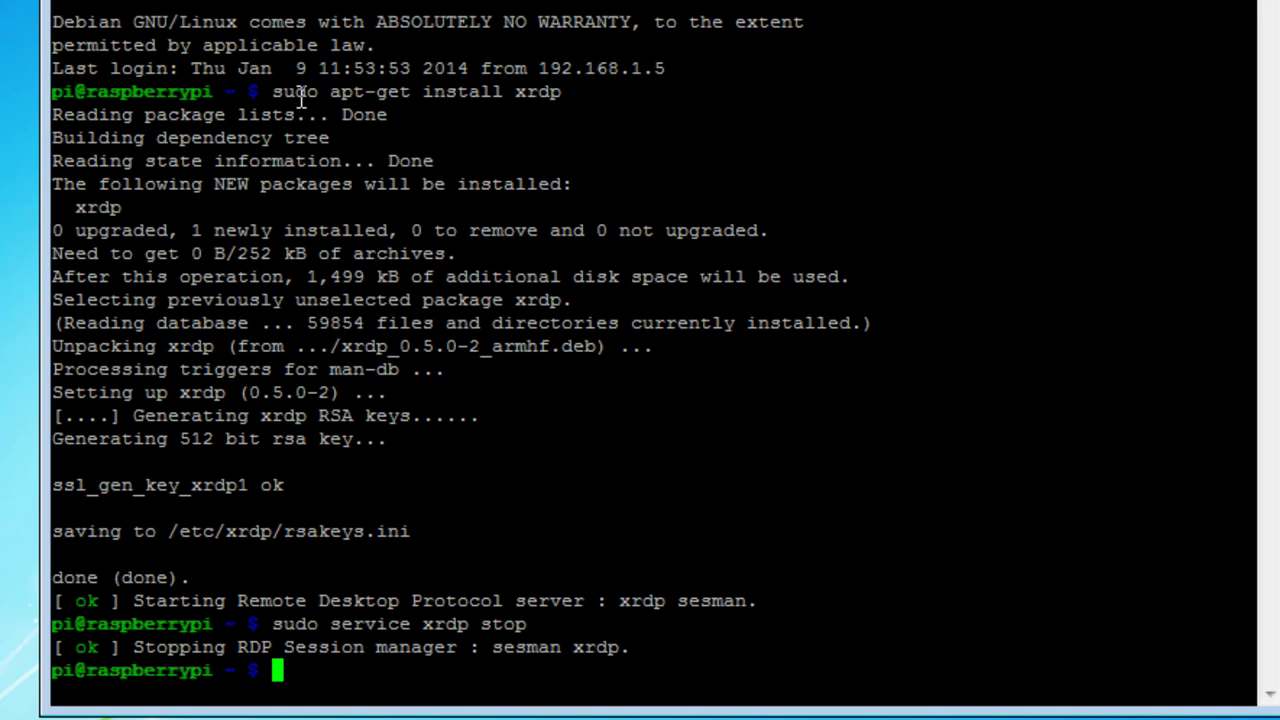
text(sudo )
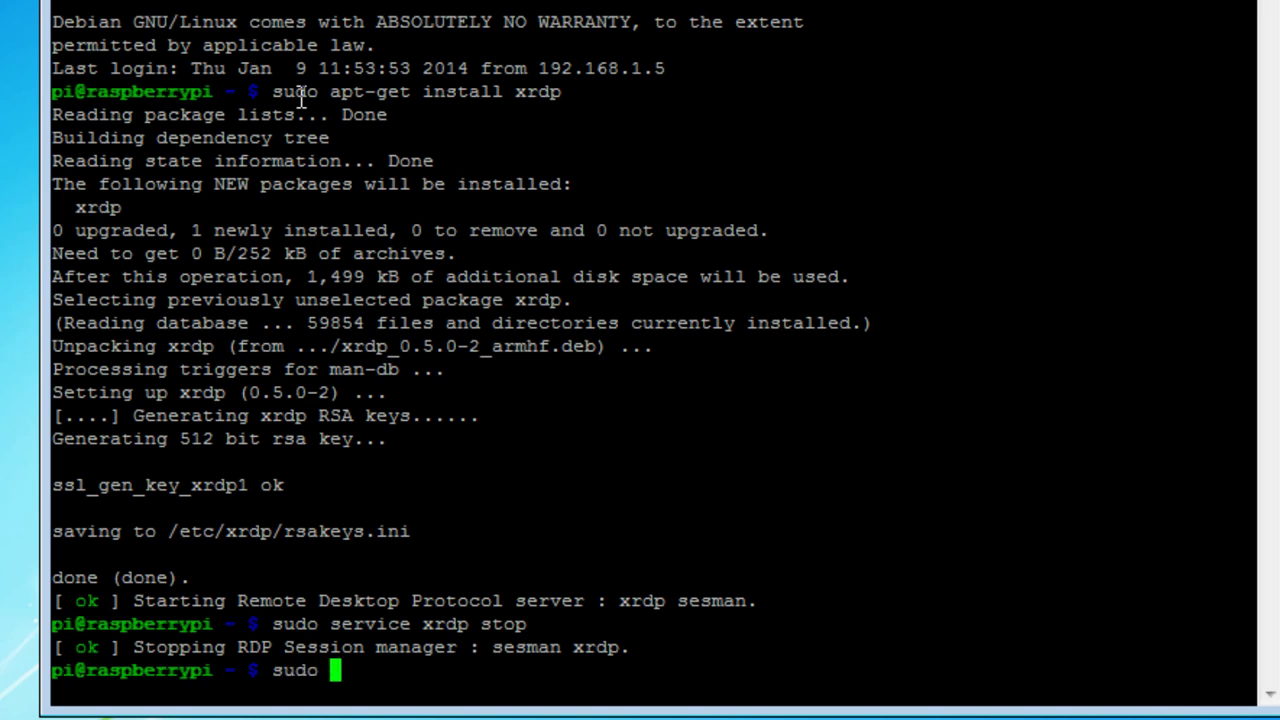
text(serci)
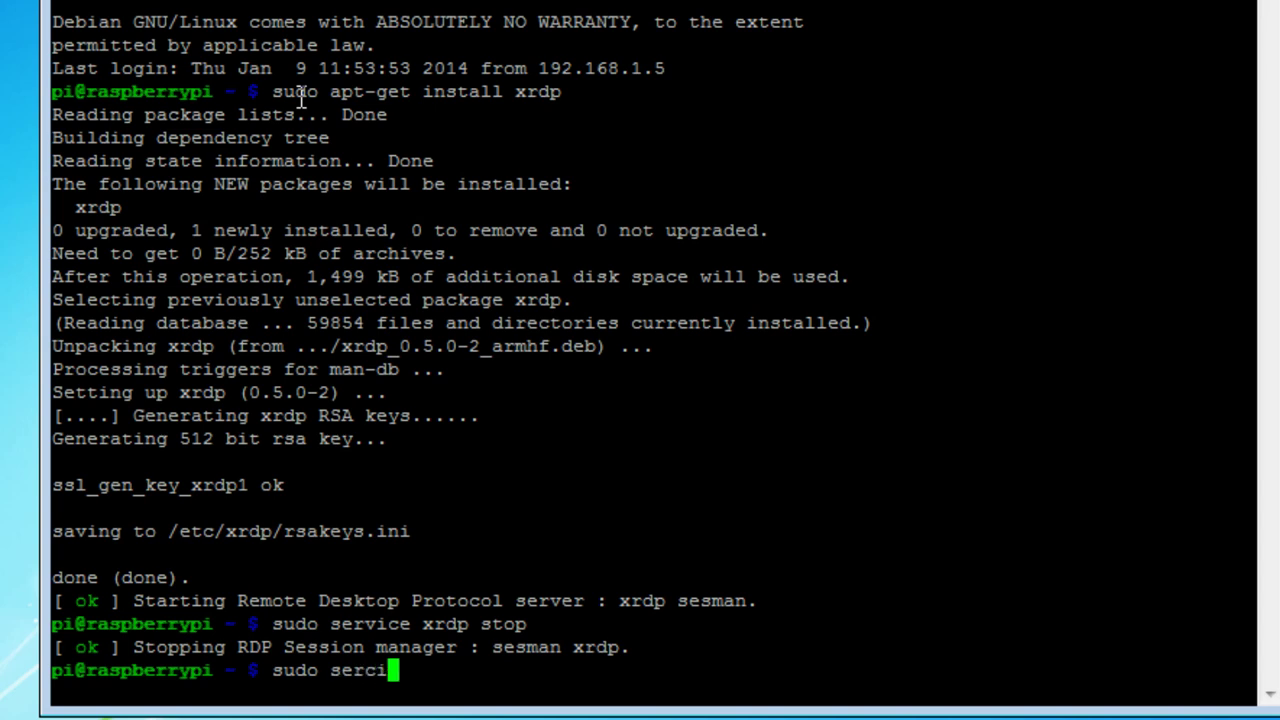
key(BackSpace)
key(BackSpace)
text(vice xr)
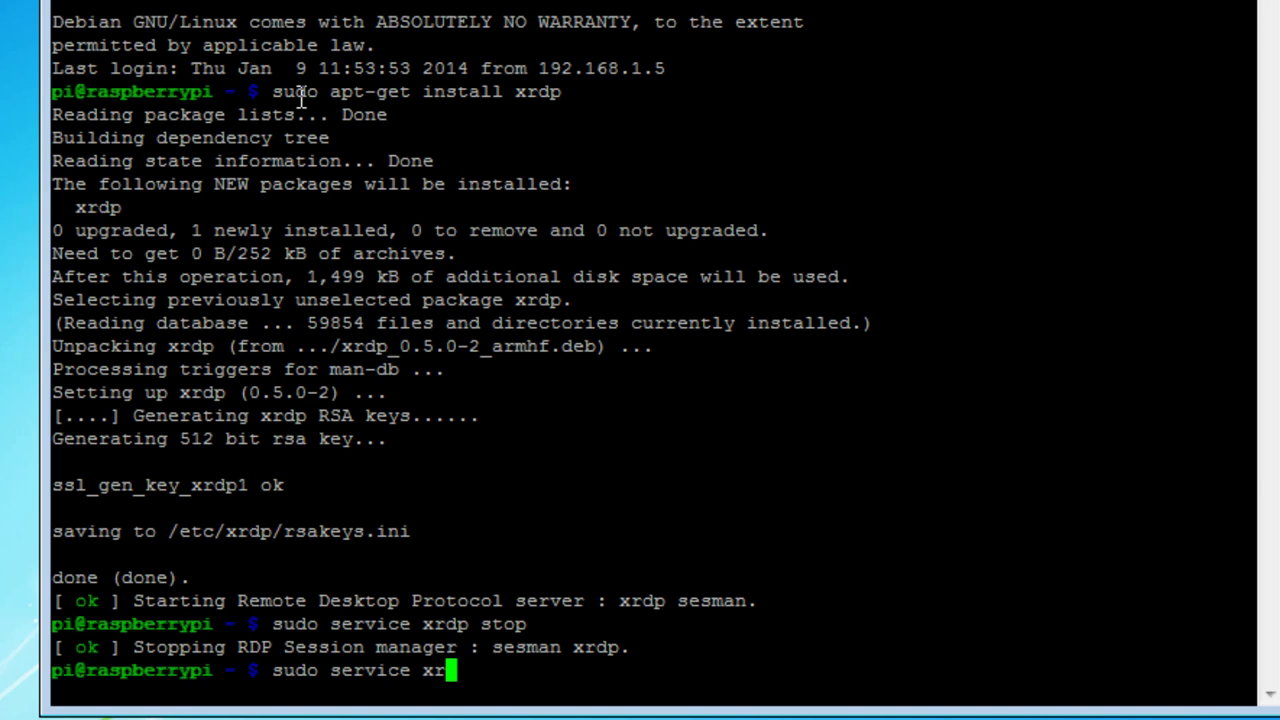
text(dp start)
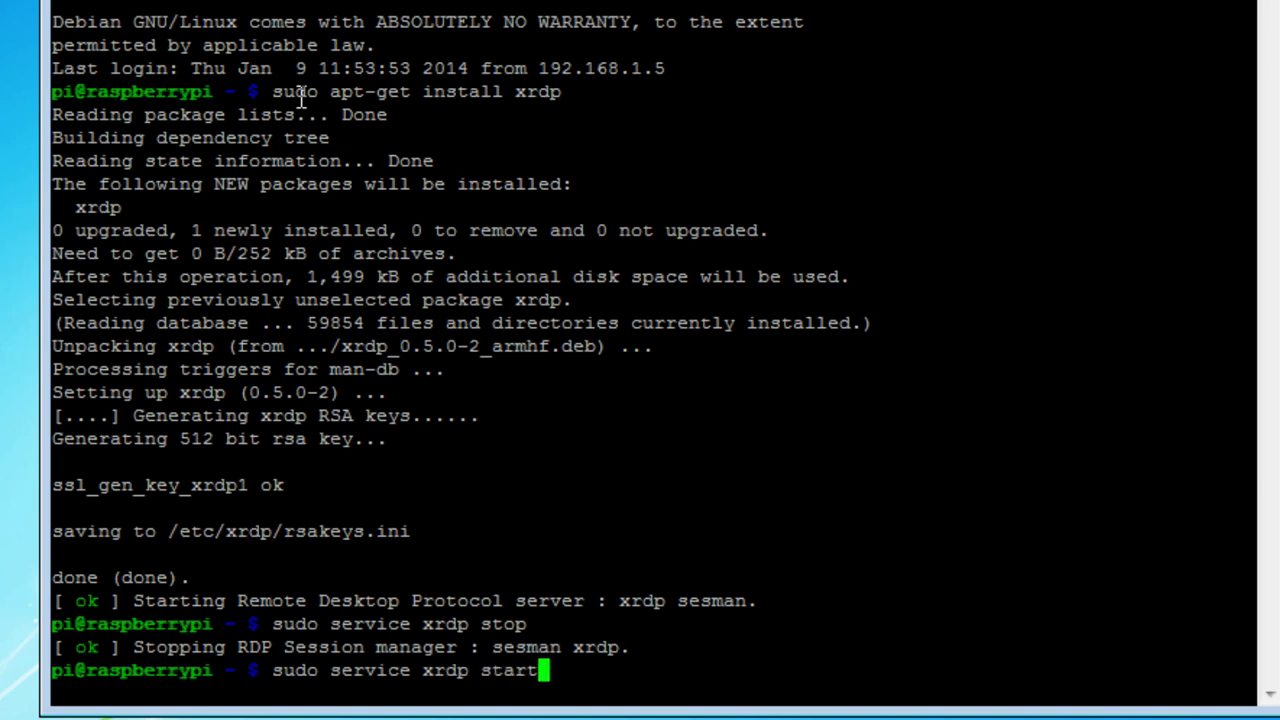
key(Return)
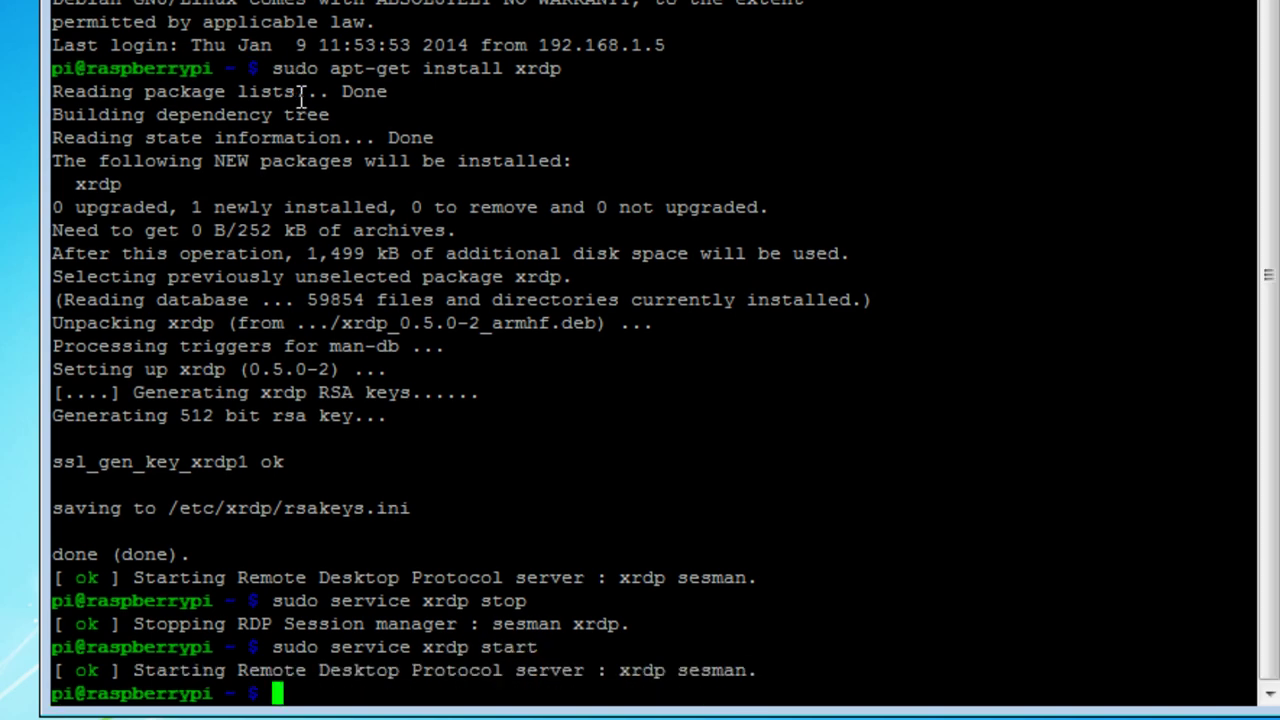
Step: Restart xrdp by editing the previous command into sudo service xrdp restart
key(Up)
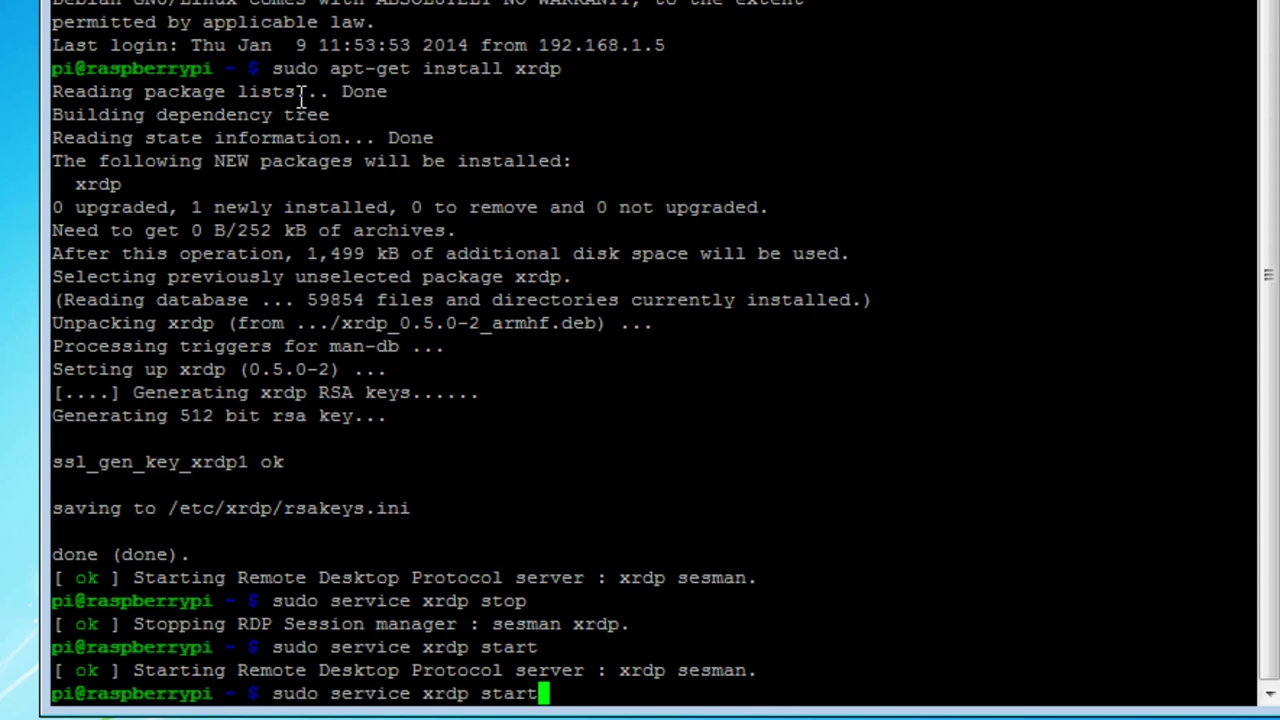
key(Left)
key(Left)
key(Left)
key(Left)
text(re)
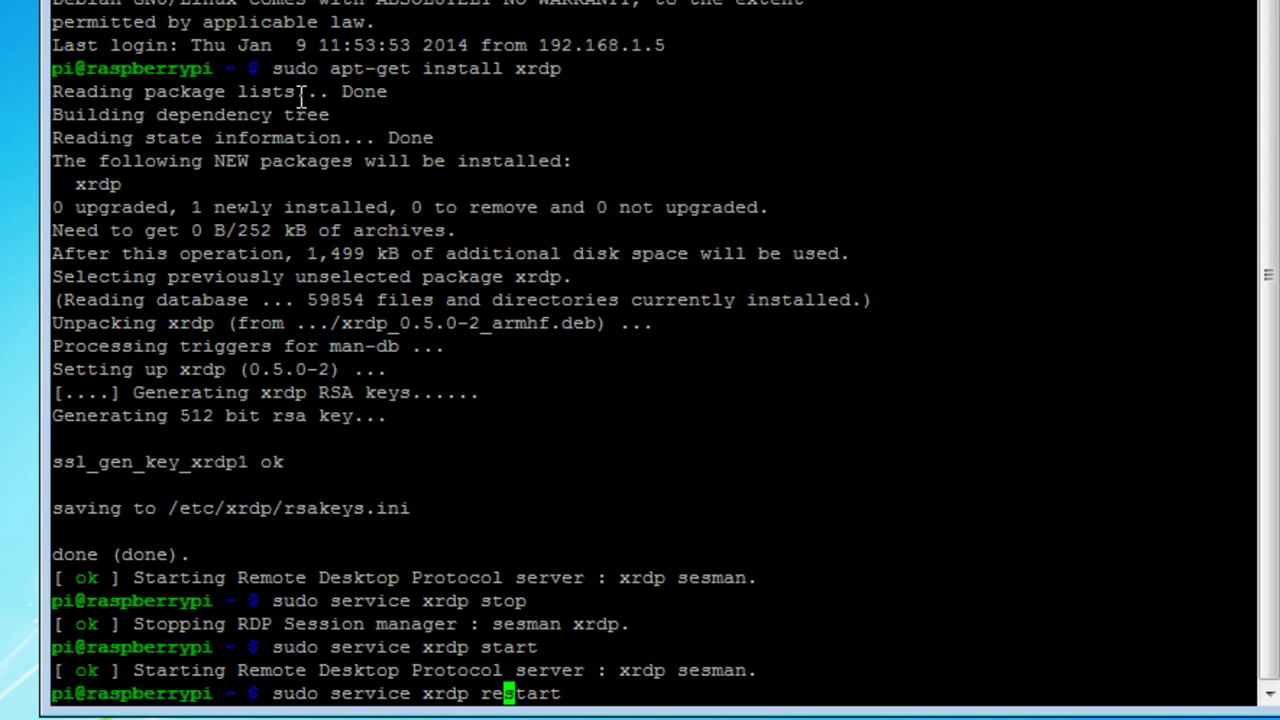
key(Return)
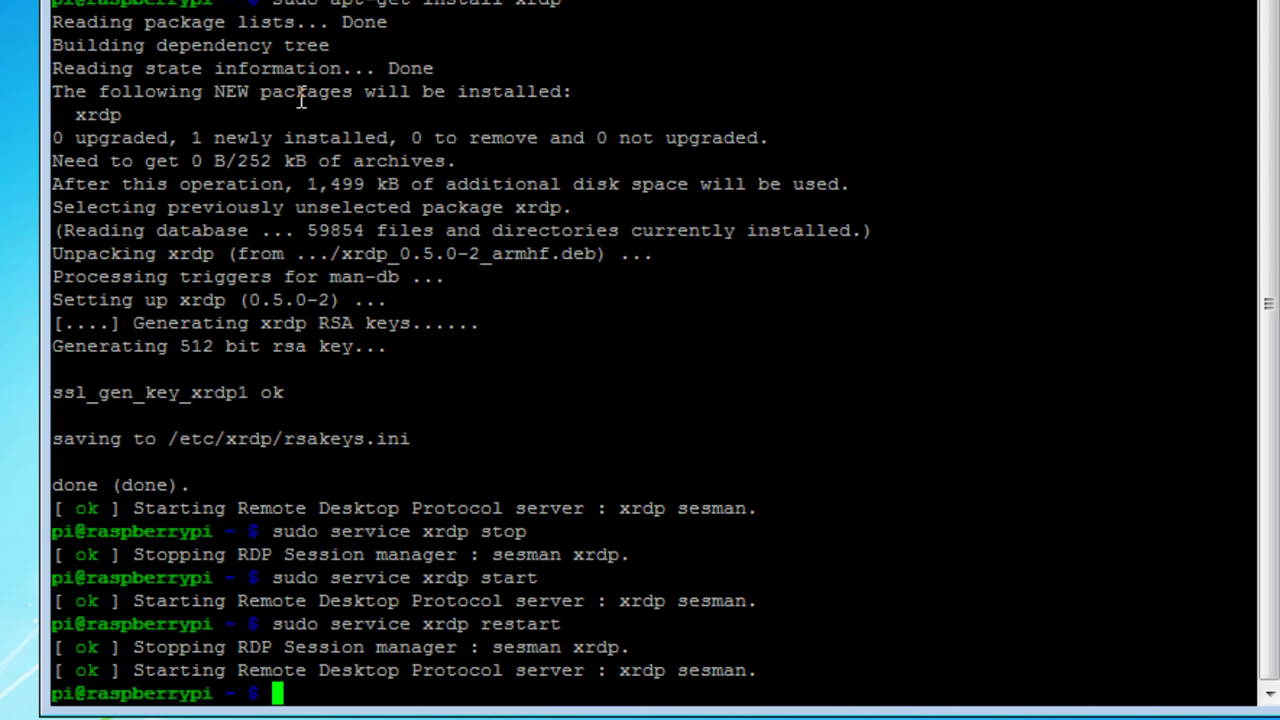
Step: Run ifconfig to read the Pi's eth0 address 192.168.1.15, then type logout
text(ifconfig)
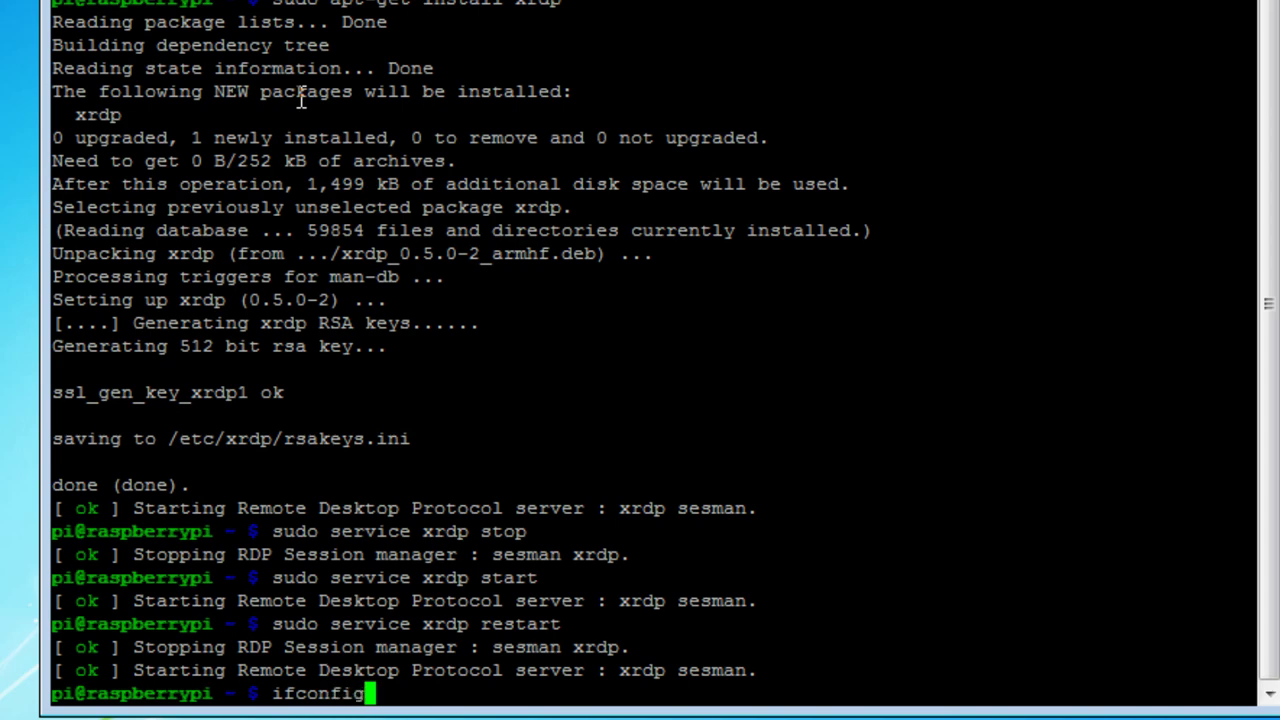
key(Return)
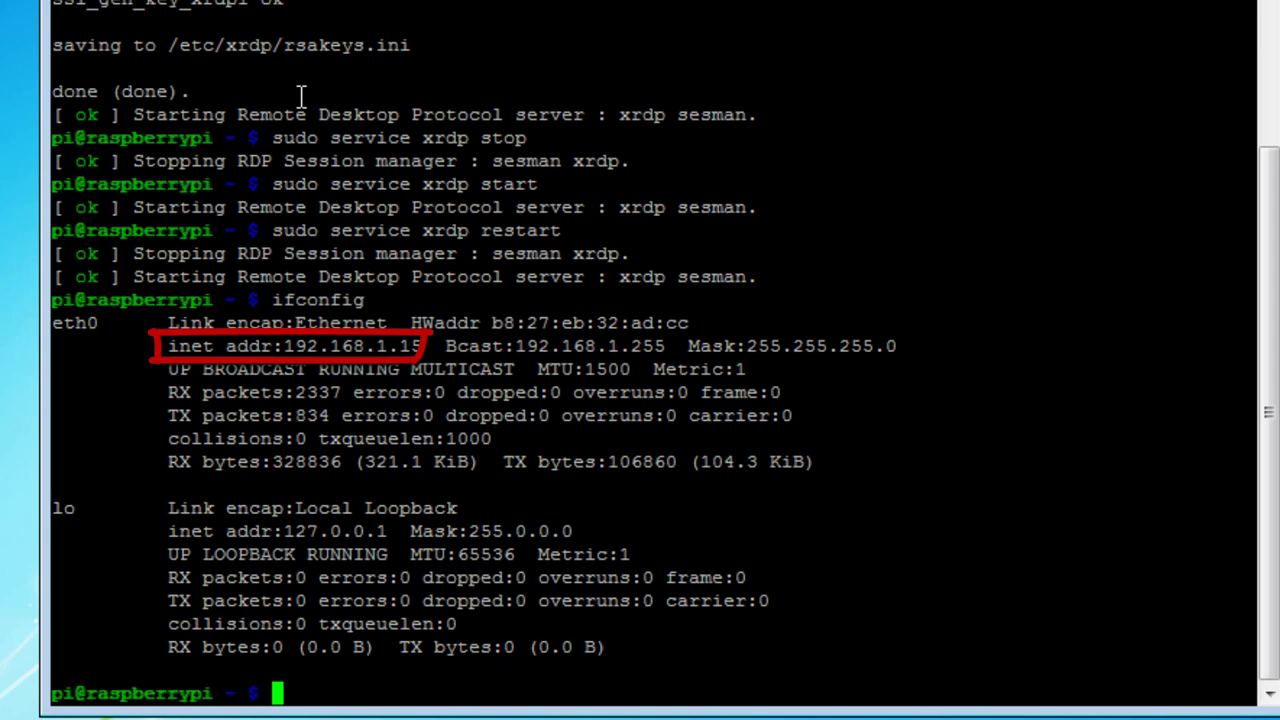
text(log)
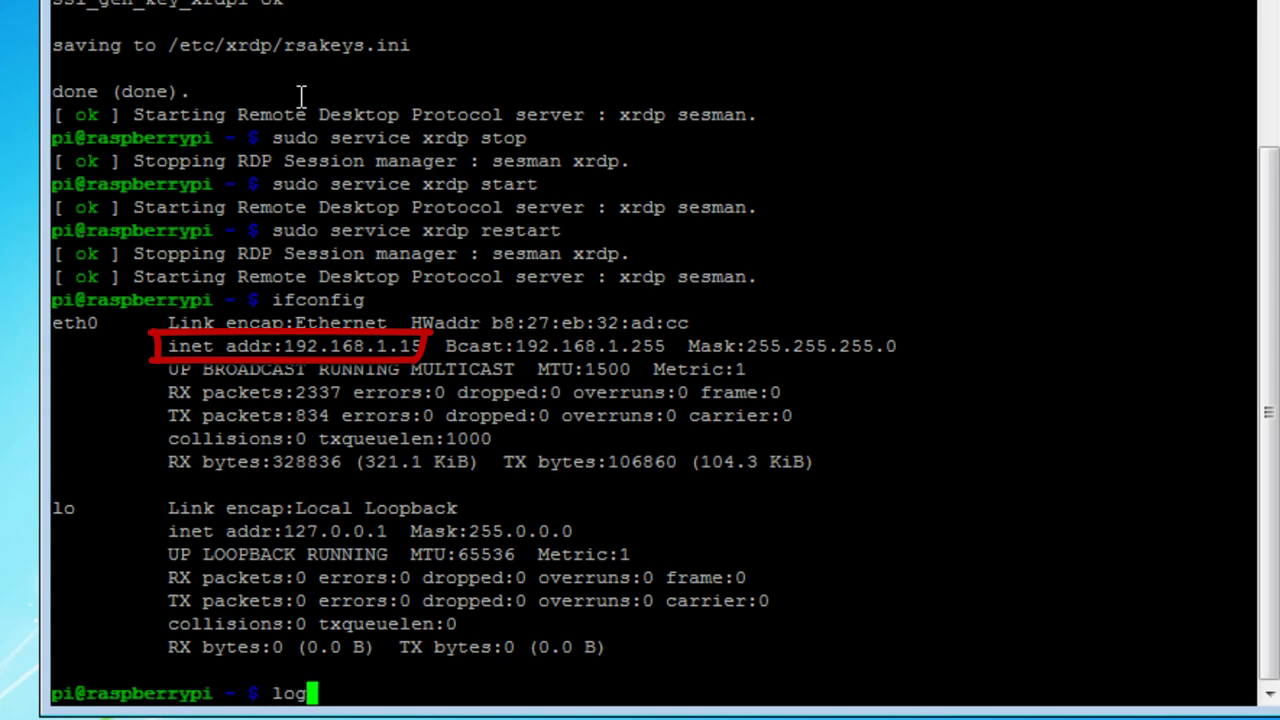
text(out)
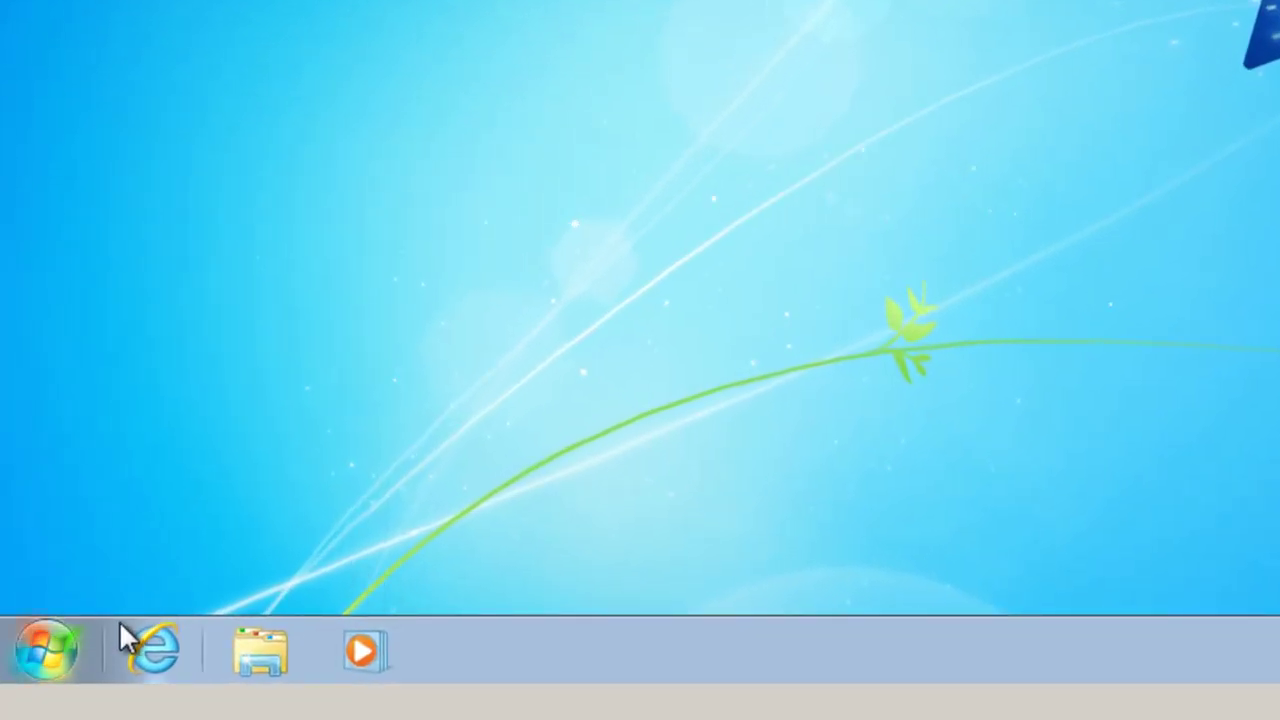
Step: Launch Remote Desktop Connection from the Start menu and enter 192.168.1.15 as the computer
click(56, 648)
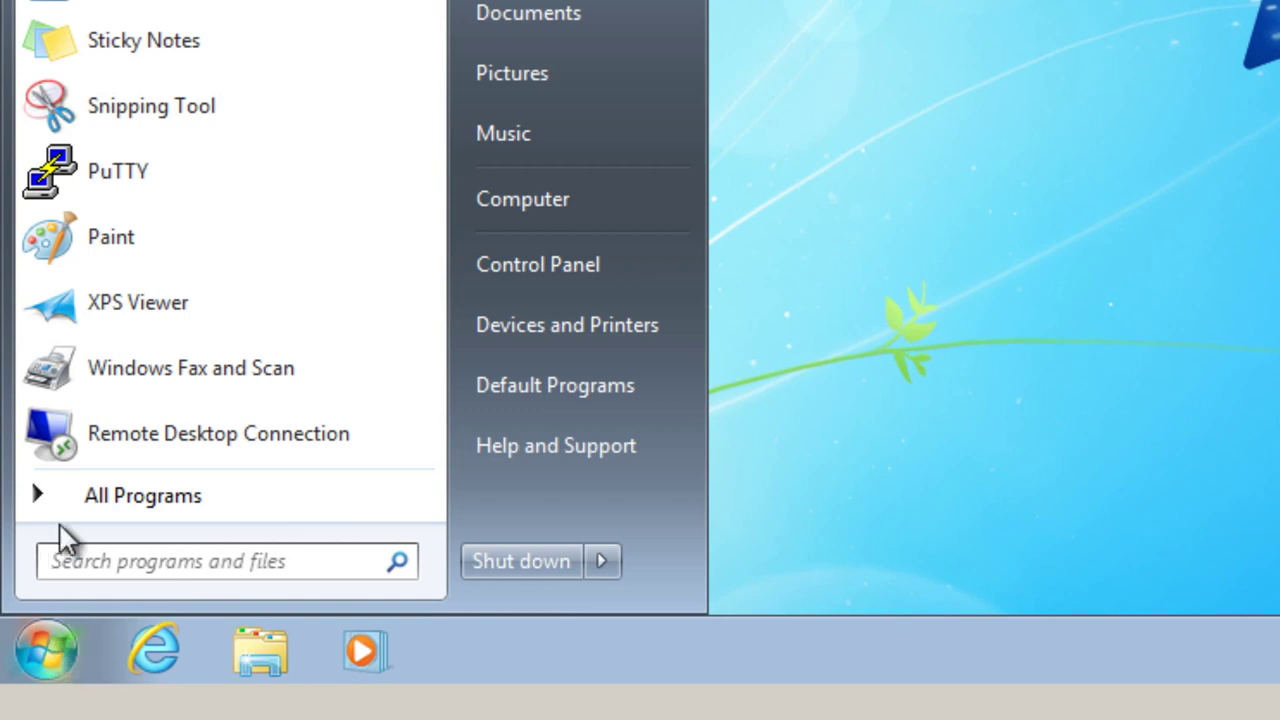
click(120, 433)
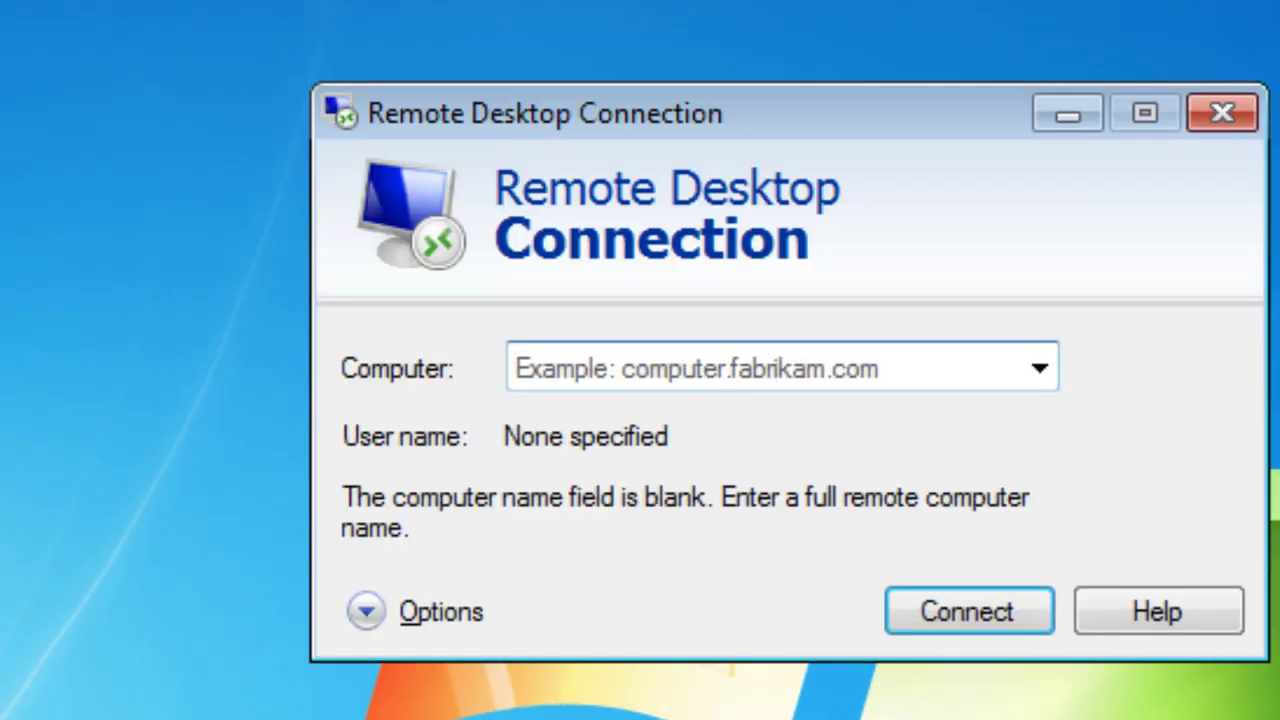
click(895, 351)
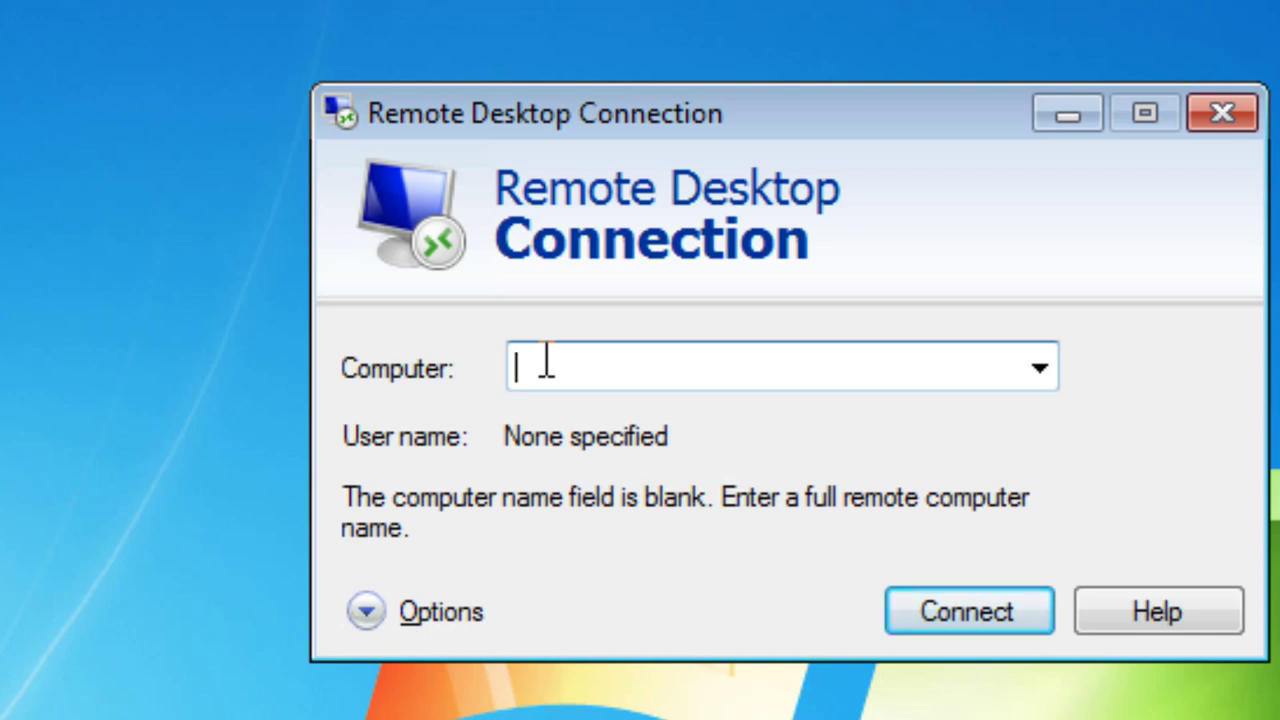
text(192)
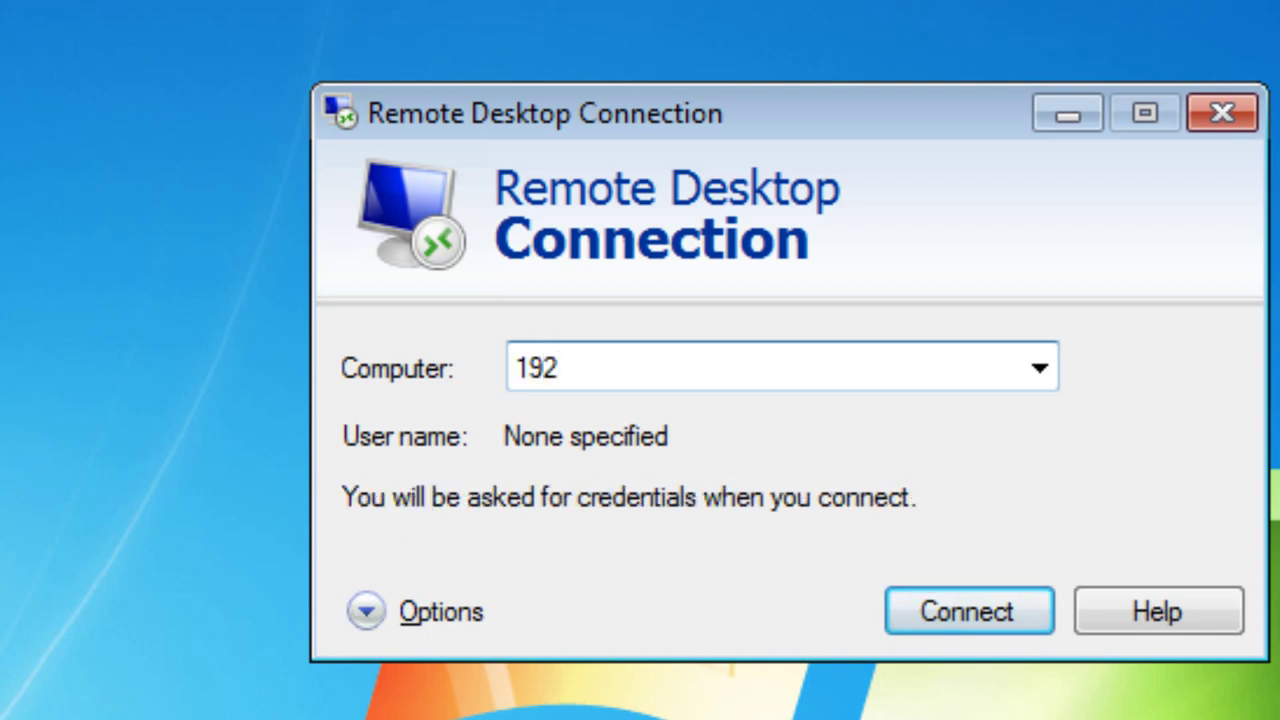
text(.168.)
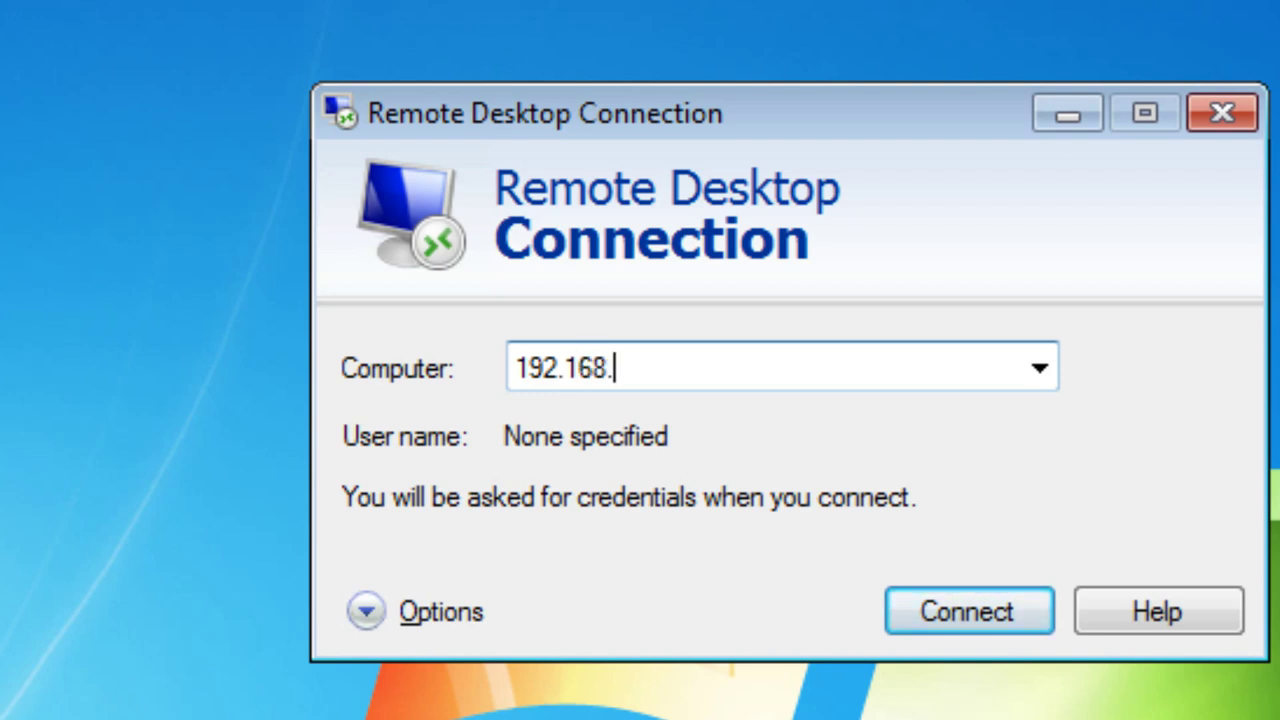
text(1.15)
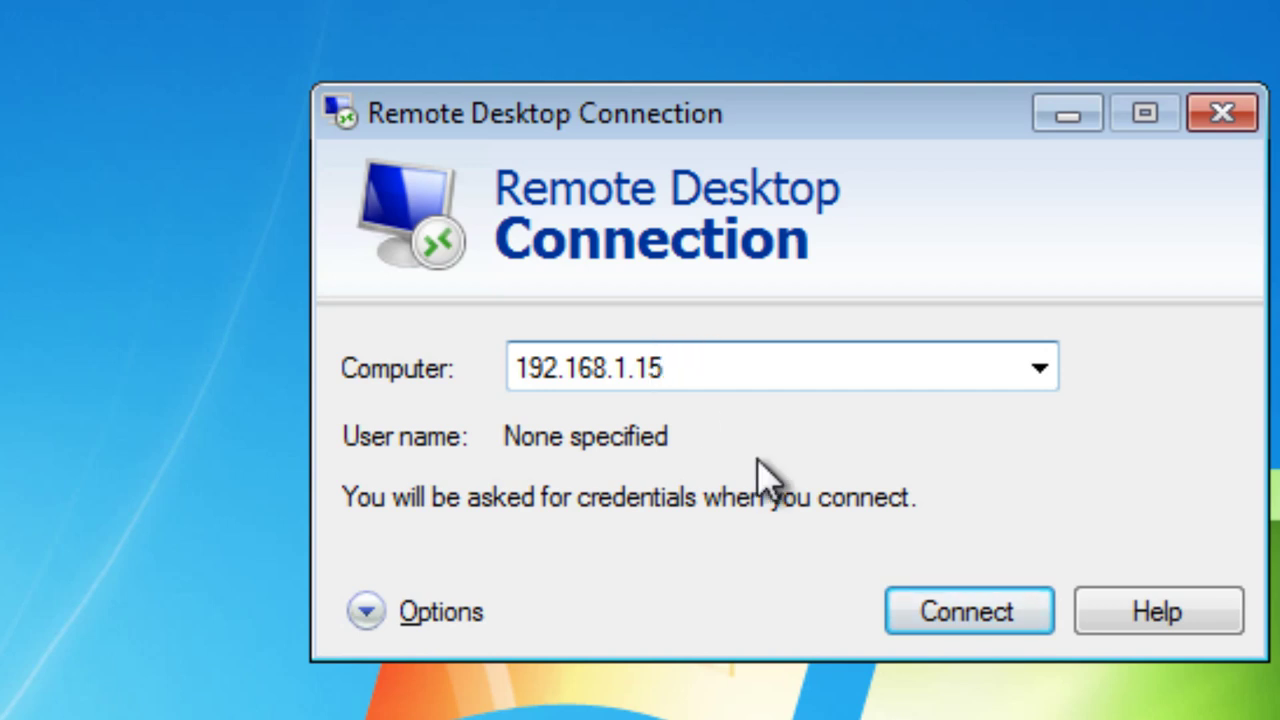
Step: Connect to 192.168.1.15, accept the identity warning, and enter the Pi's username and password
click(1007, 593)
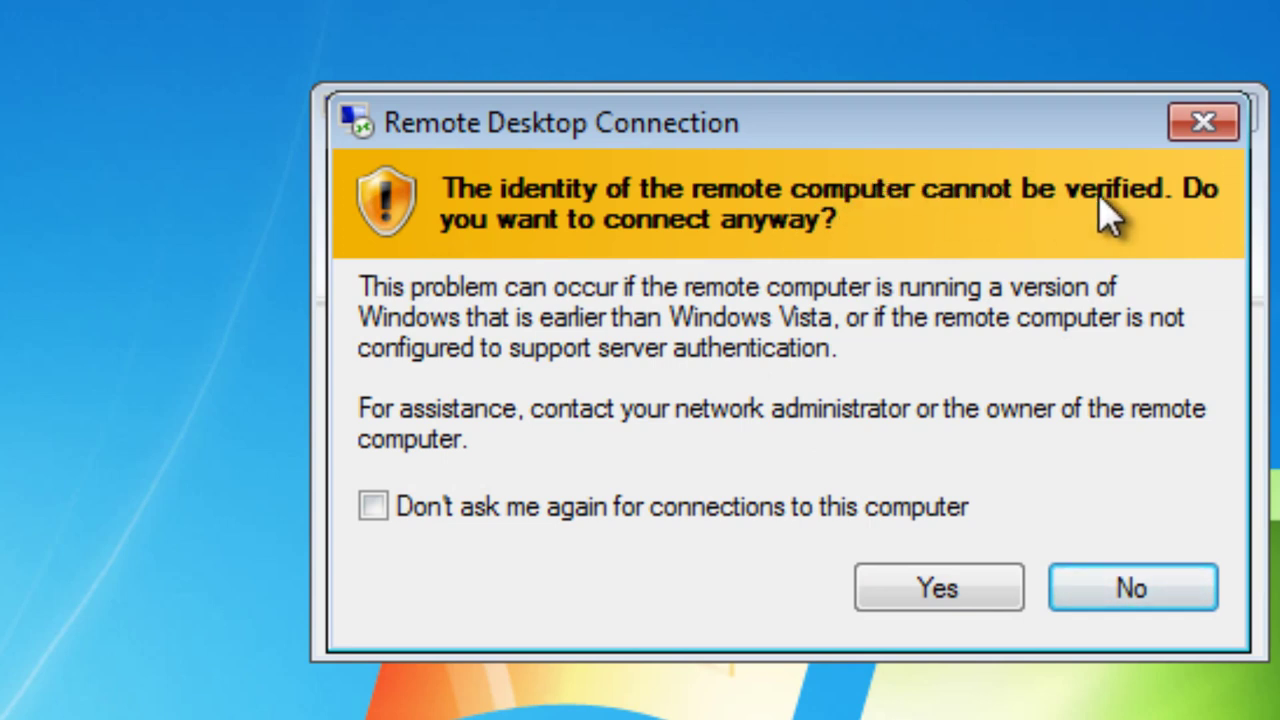
click(938, 590)
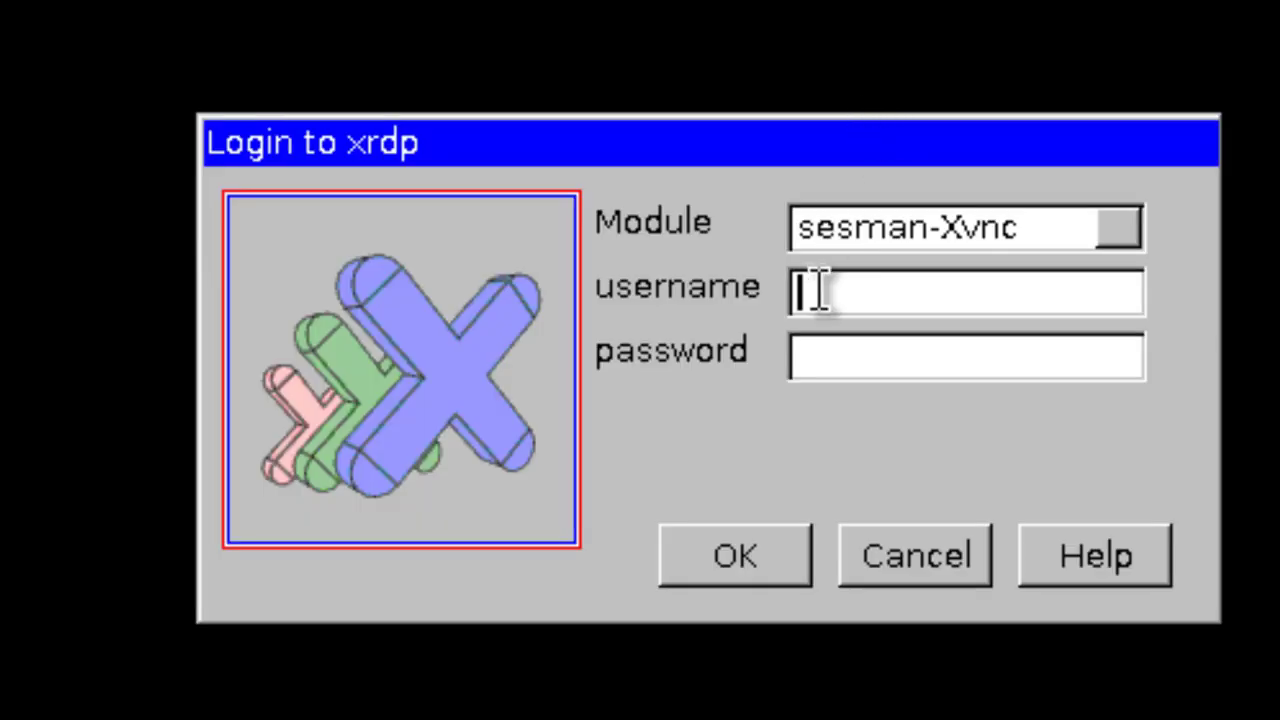
text(pi)
click(830, 362)
text(*********)
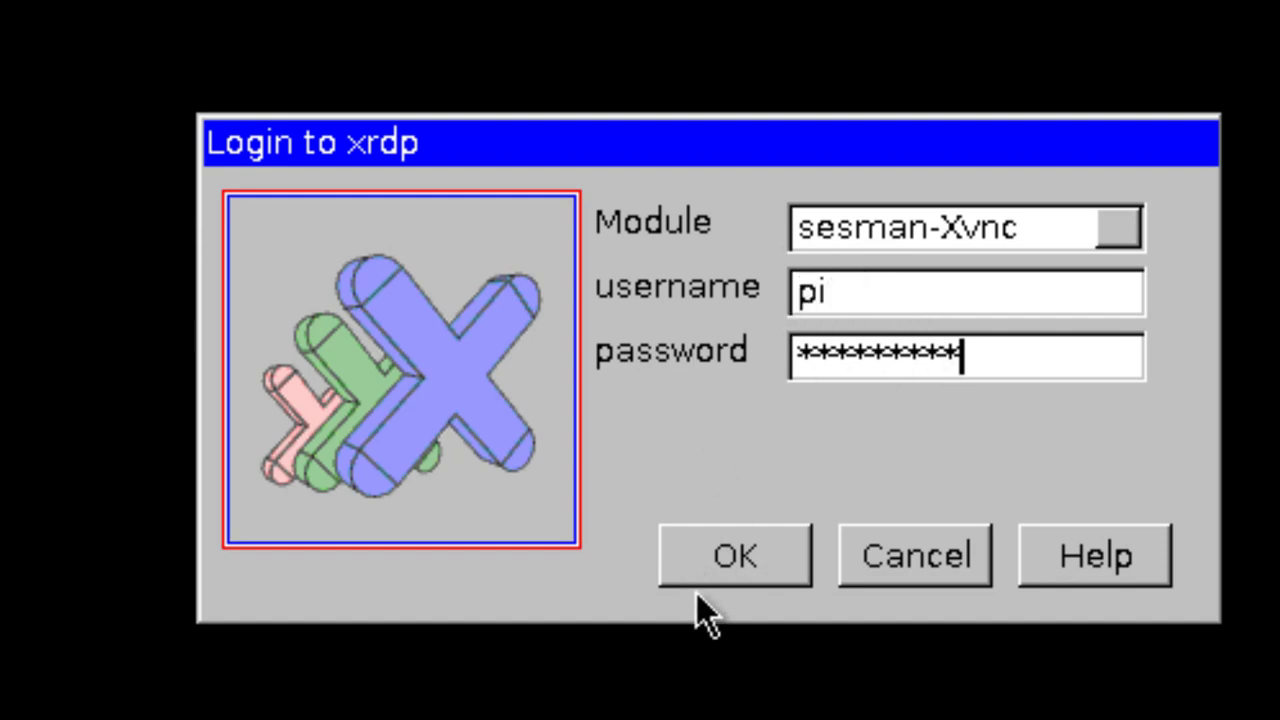
Step: Submit the Login to xrdp dialog with OK to log into the Pi desktop
click(732, 562)
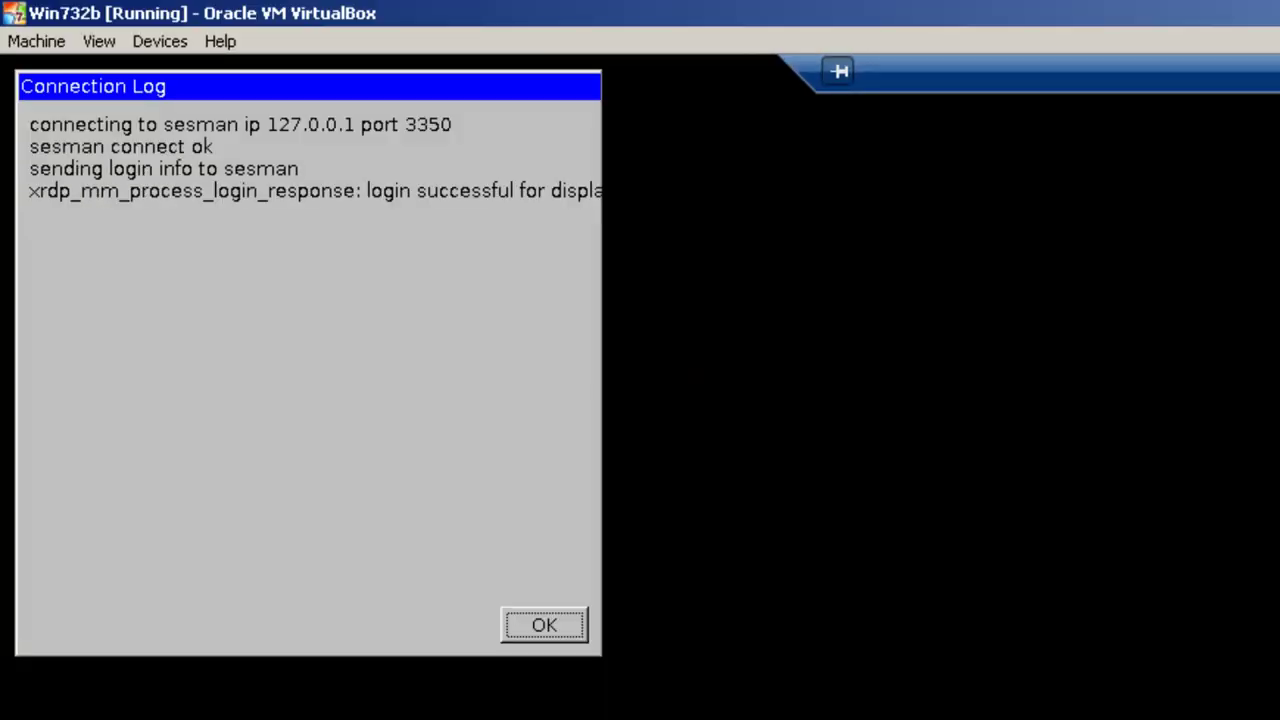